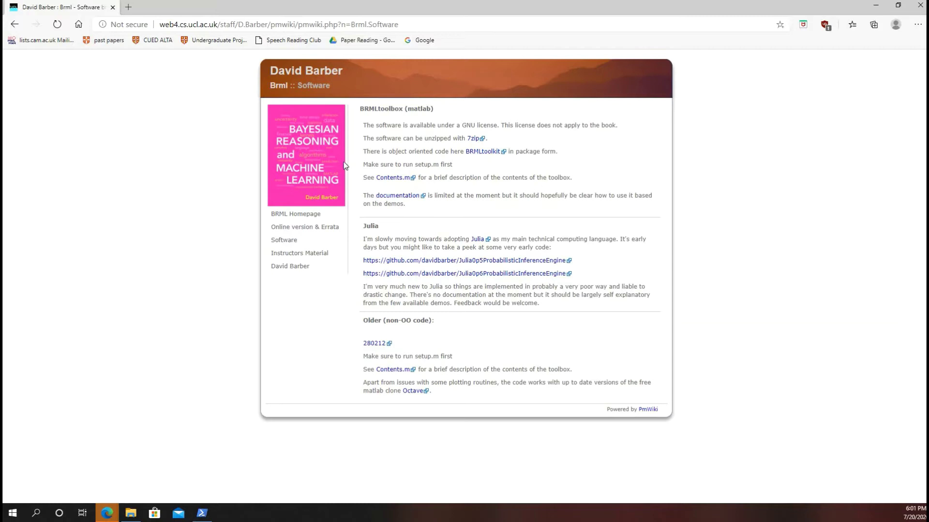
# Step: Download the BRMLtoolkit zip archive from the Edge page and bring up File Explorer
pyautogui.doubleClick(476, 153)
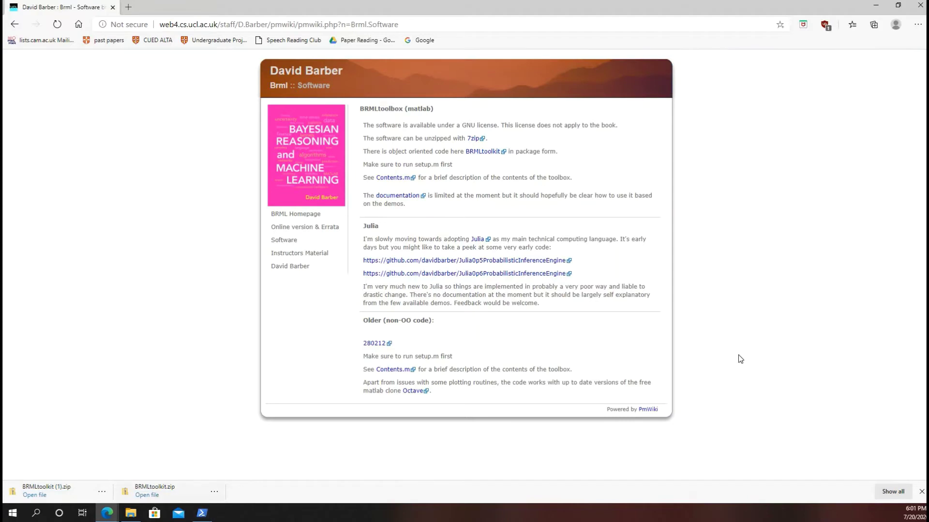
pyautogui.press('super+e')
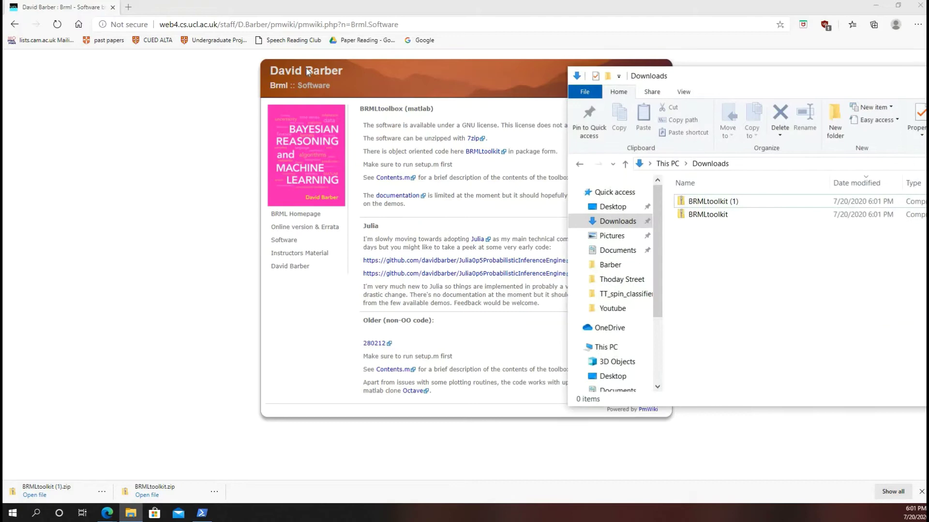
# Step: Extract BRMLtoolkit.zip into a BRMLtoolkit folder in the Downloads folder
pyautogui.moveTo(927, 82); pyautogui.dragTo(659, 74)
pyautogui.click(658, 73)
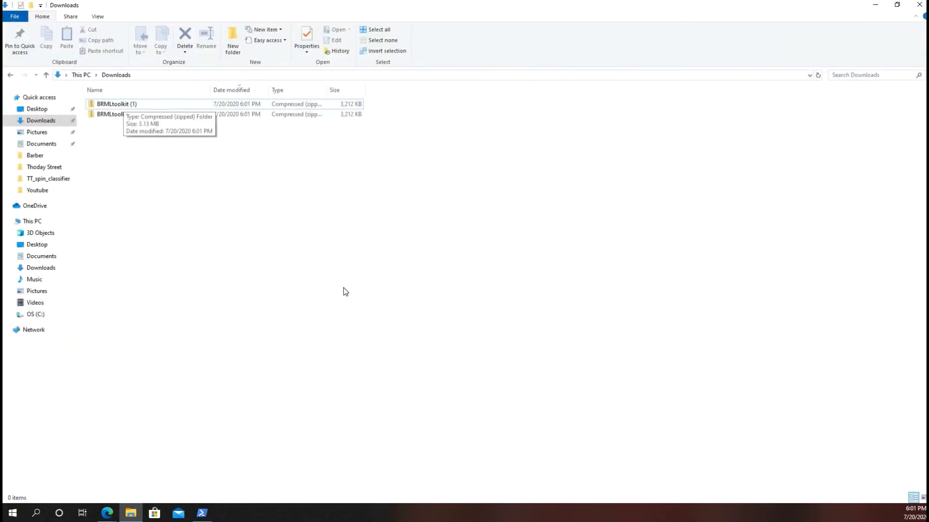
pyautogui.doubleClick(109, 114)
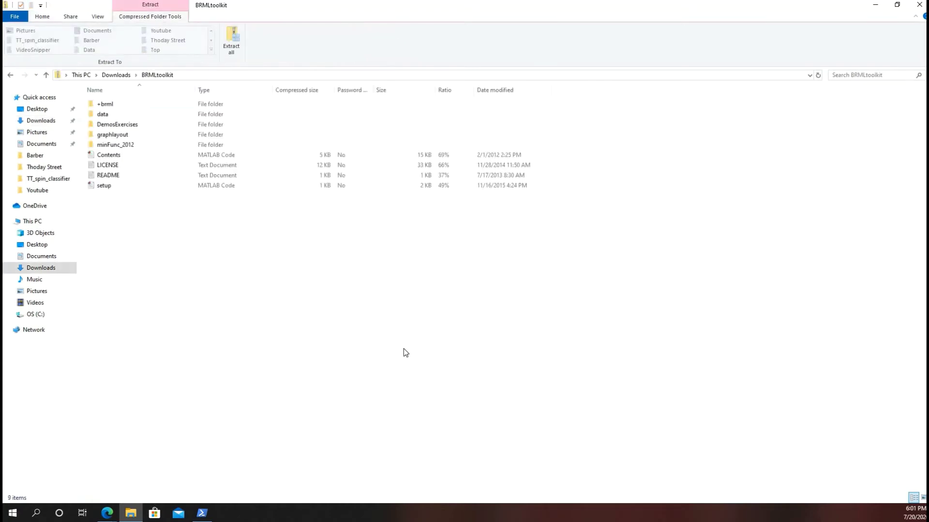
pyautogui.click(231, 33)
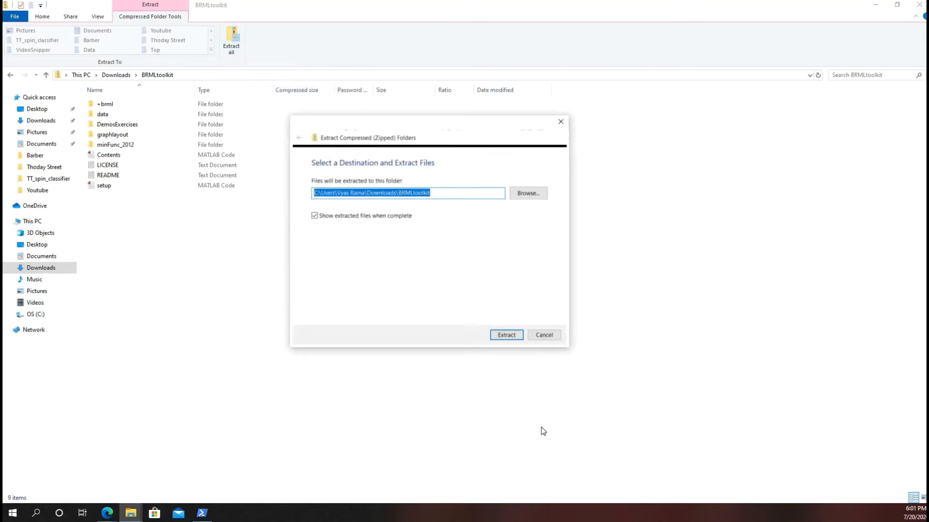
pyautogui.click(504, 336)
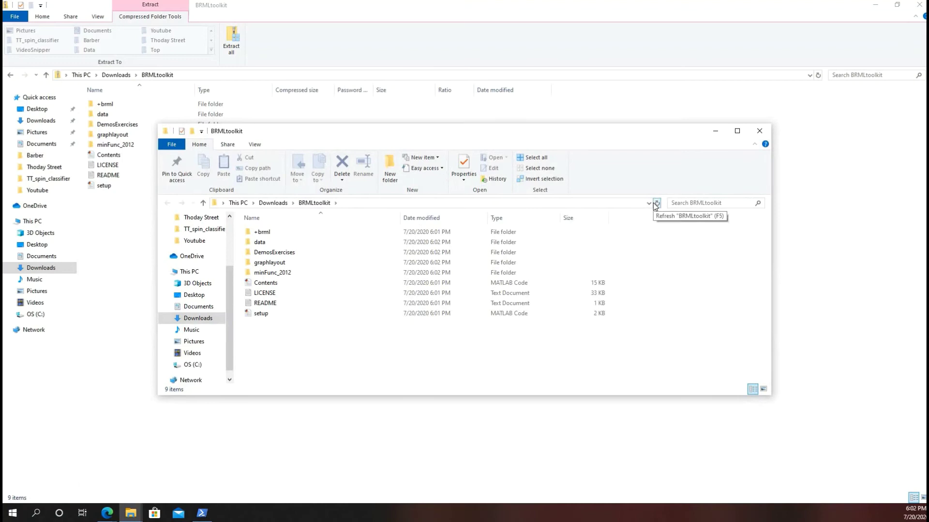
# Step: Maximize the extracted BRMLtoolkit folder window, then switch to MATLAB
pyautogui.click(737, 131)
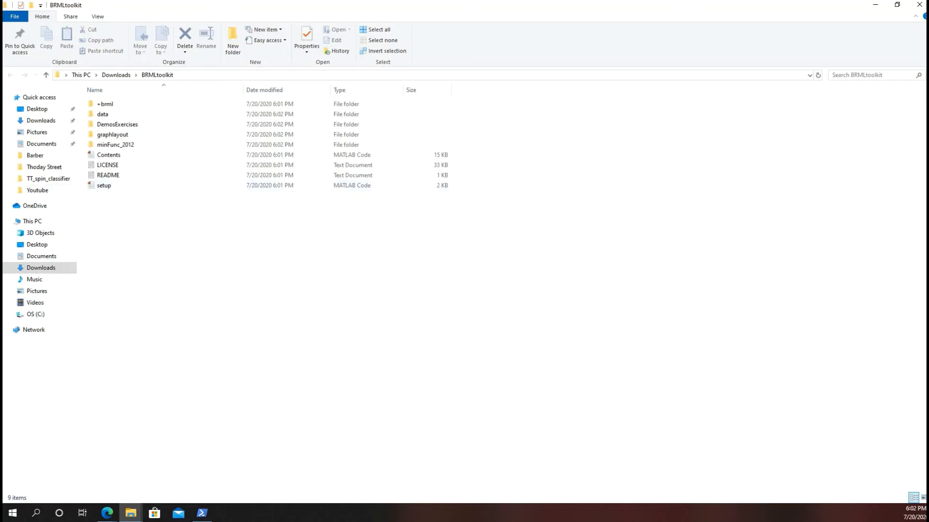
pyautogui.press('super')
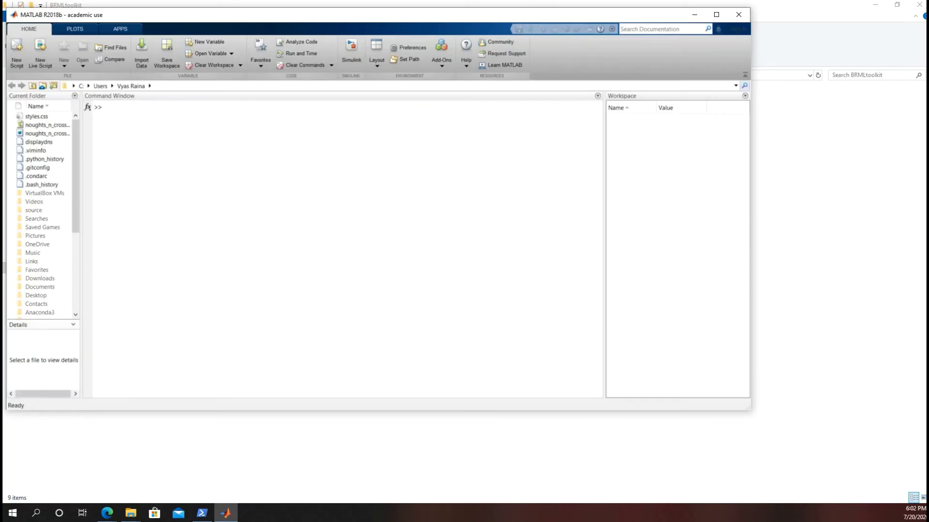
# Step: Maximize MATLAB and list the current folder's files with ls
pyautogui.click(716, 15)
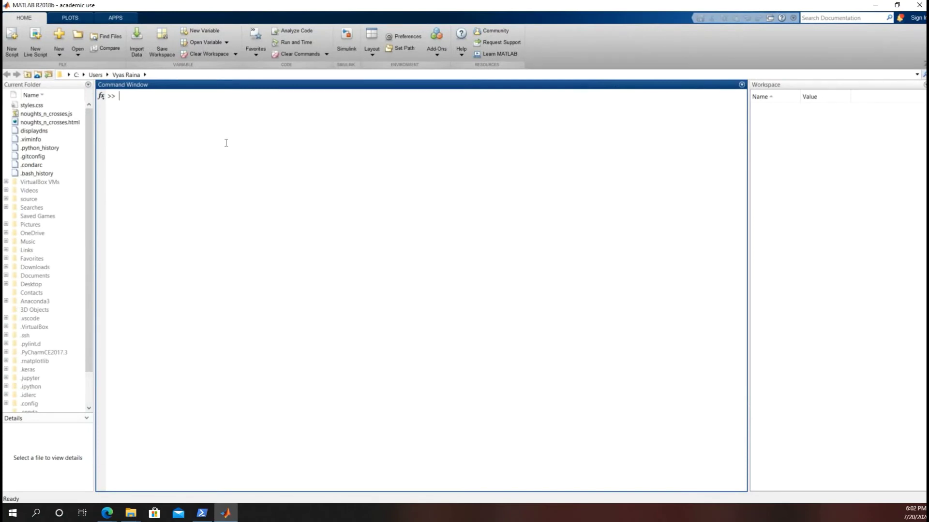
pyautogui.write('ls')
pyautogui.press('Return')
# Step: Change the current folder to Downloads and list its contents
pyautogui.write('cd Do')
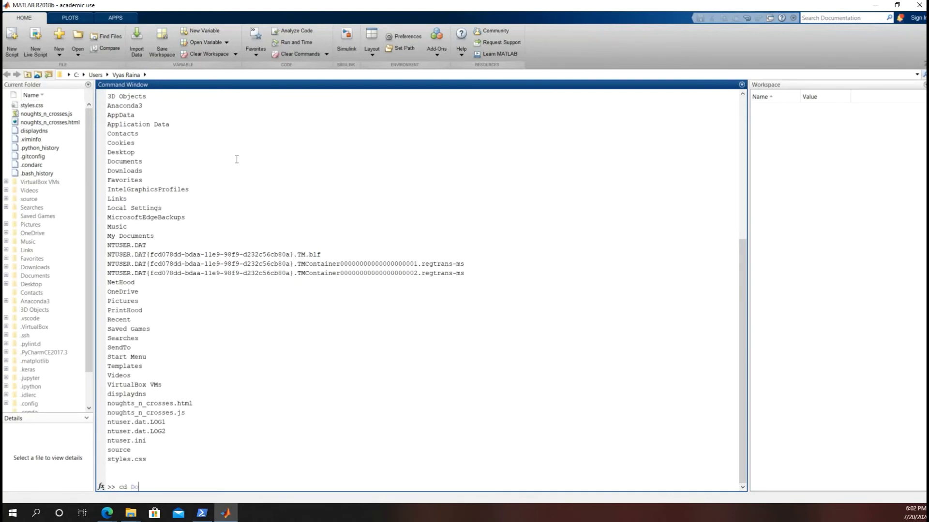
pyautogui.press('Tab')
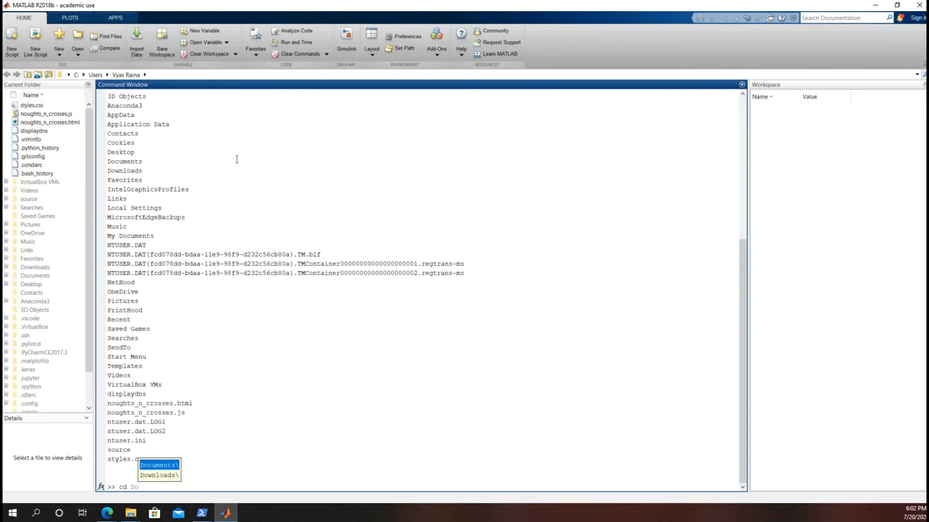
pyautogui.press('Down')
pyautogui.press('Return')
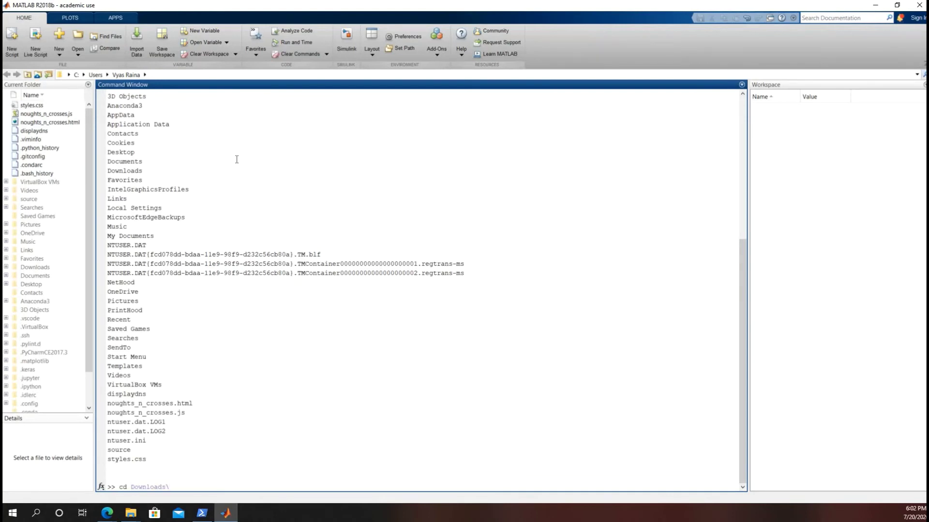
pyautogui.press('Return')
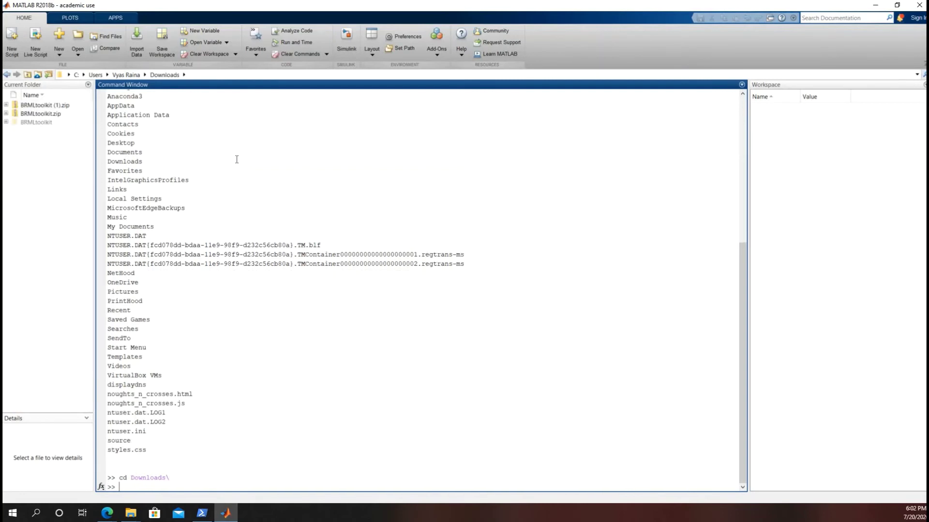
pyautogui.write('ls')
pyautogui.press('Return')
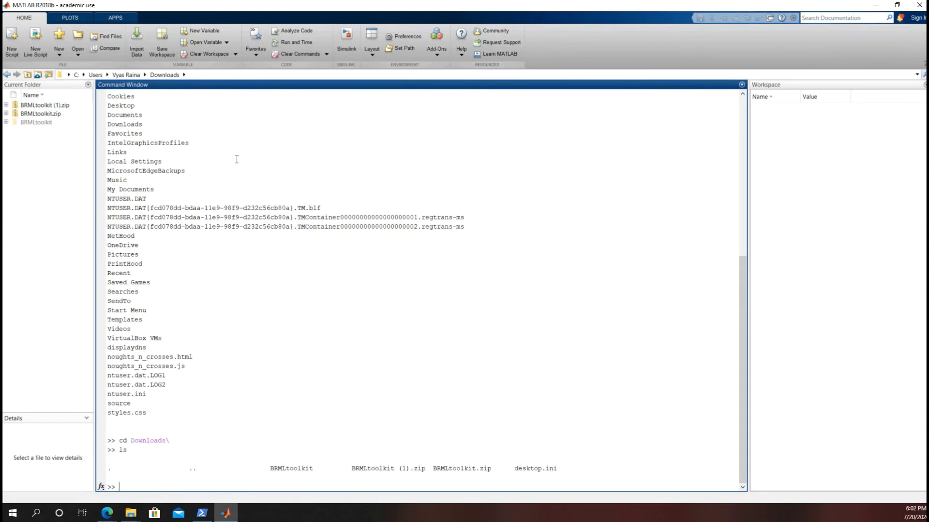
# Step: Change into the BRMLtoolkit folder and list the toolbox files
pyautogui.write('cd B')
pyautogui.press('Tab')
pyautogui.press('Return')
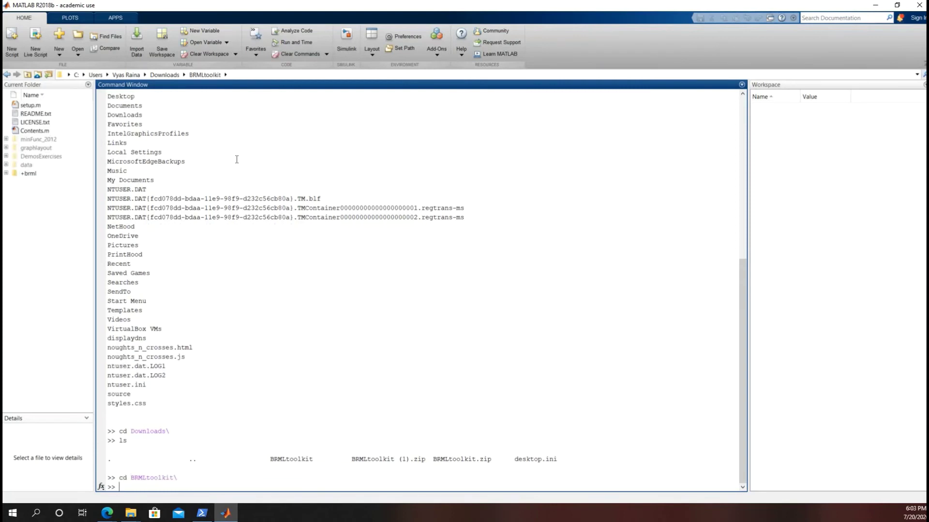
pyautogui.write('ls')
pyautogui.press('Return')
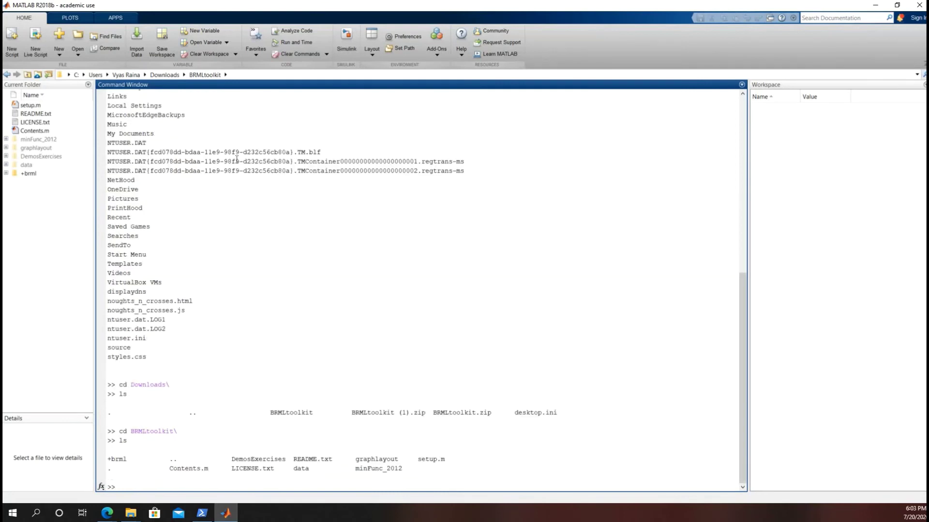
# Step: Run the BRML setup script to add the toolbox paths
pyautogui.write('setup.m')
pyautogui.press('Return')
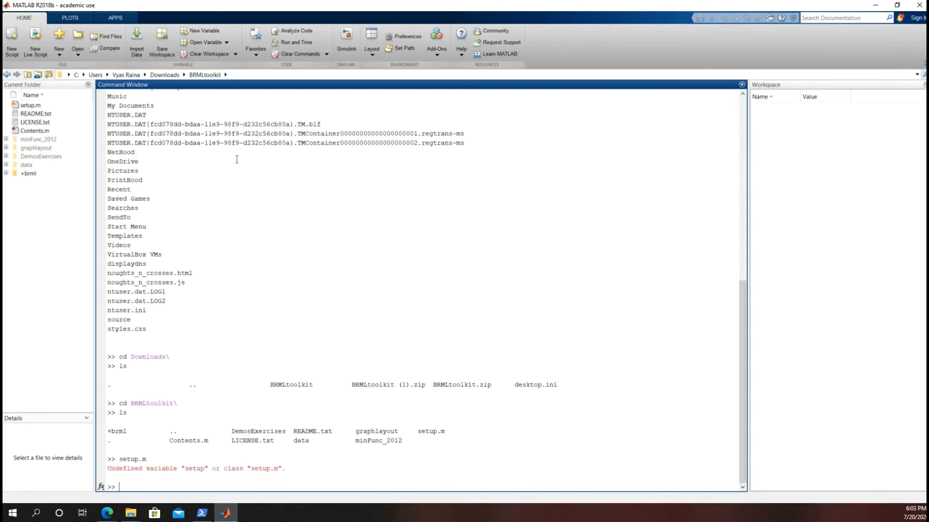
pyautogui.write('setup')
pyautogui.press('Return')
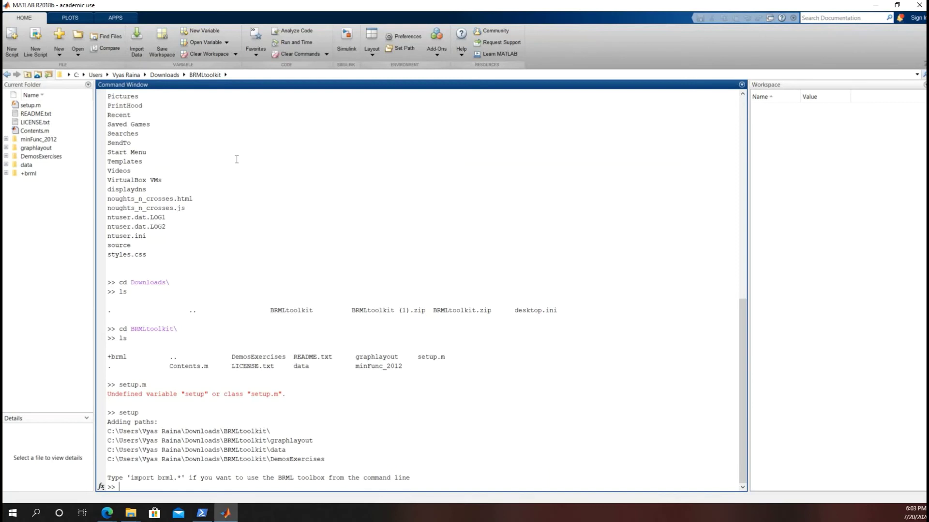
# Step: Import the toolbox package with import brml.*
pyautogui.write('import')
pyautogui.write('.')
pyautogui.press('BackSpace')
pyautogui.press('BackSpace')
pyautogui.write('t brml.*')
pyautogui.press('Return')
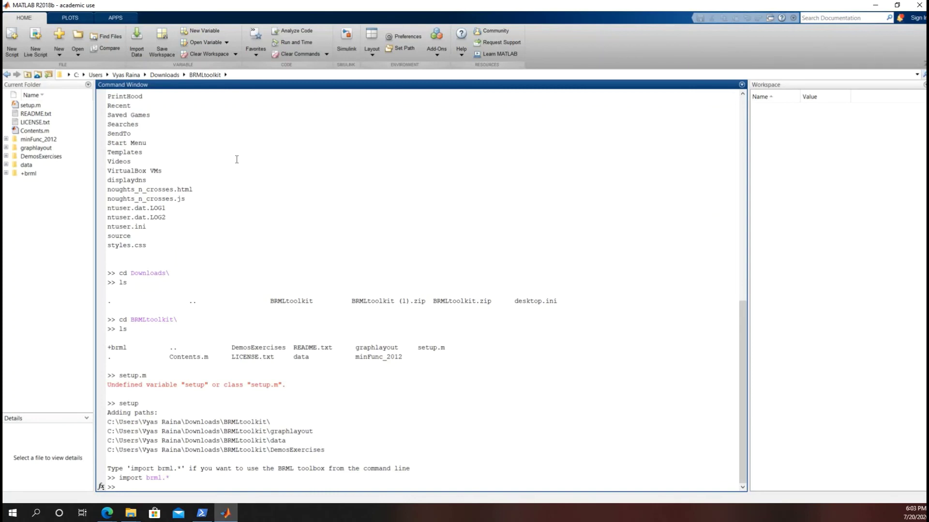
# Step: Run table to confirm brml.table is found, shown by its 'Not enough input arguments' error
pyautogui.write('table')
pyautogui.press('Return')
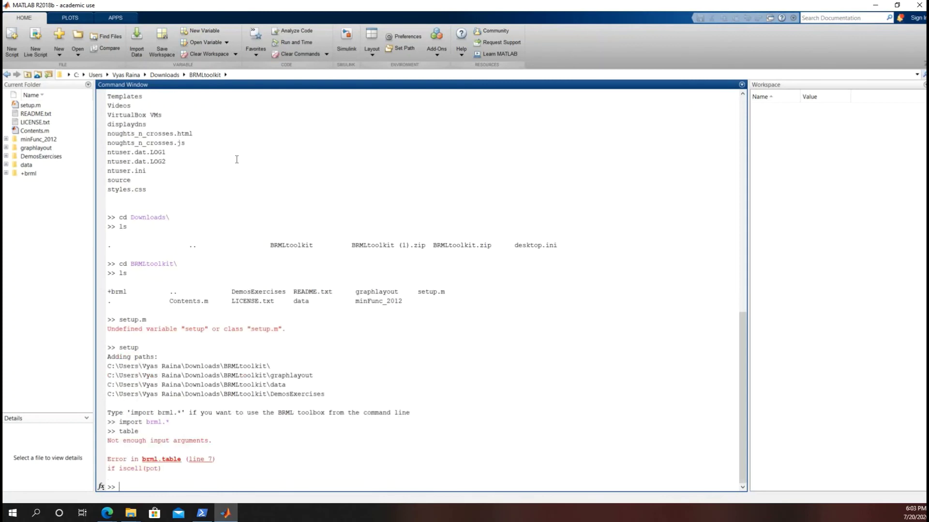